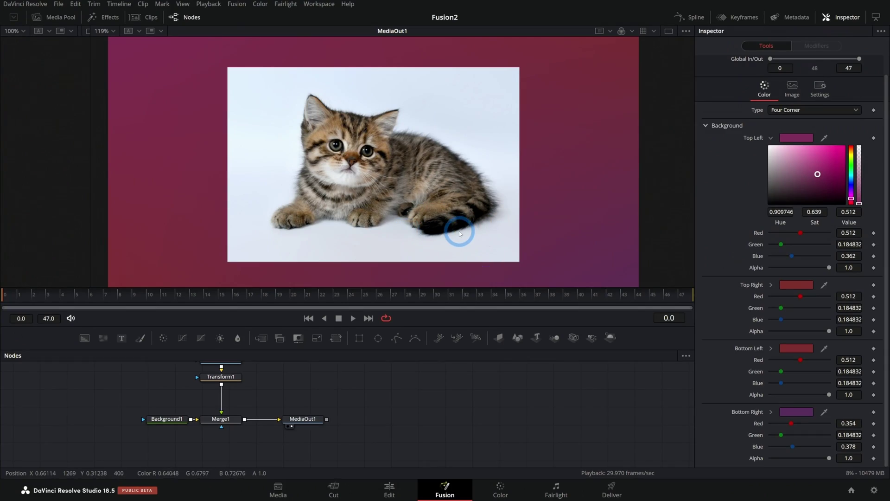
Keyframe Transform1's Center at 0.5 on frame 15, move the kitten image off-screen right at frame 0 (X about 1.28), and play it
click(489, 246)
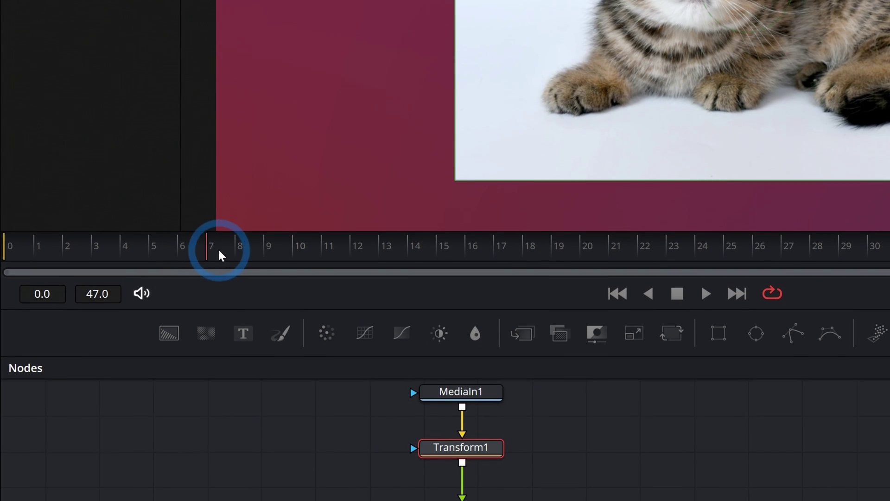
drag(291, 251, 439, 251)
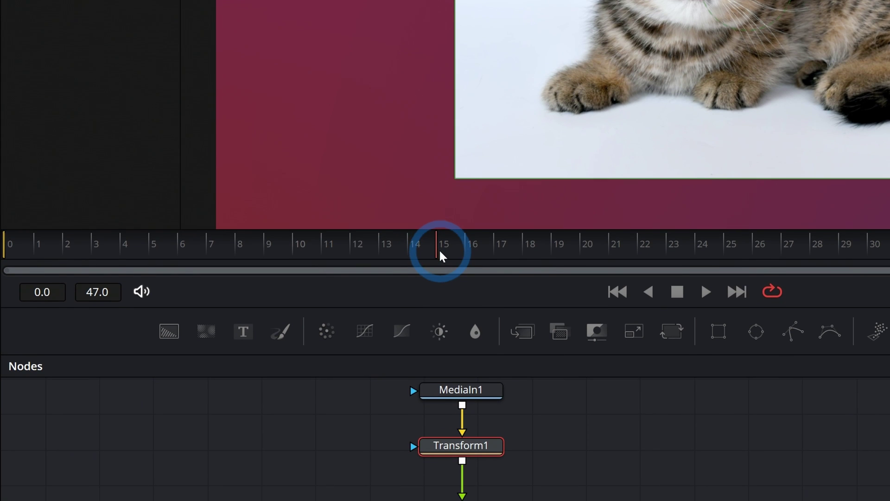
click(815, 148)
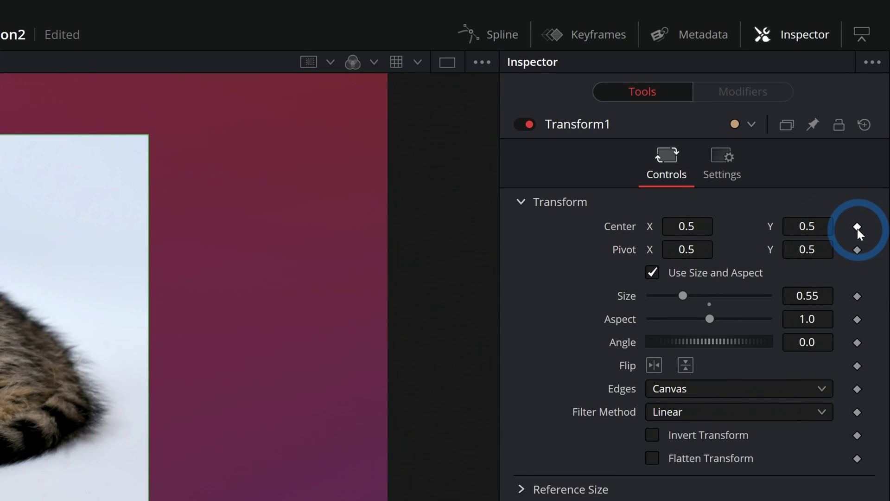
click(873, 113)
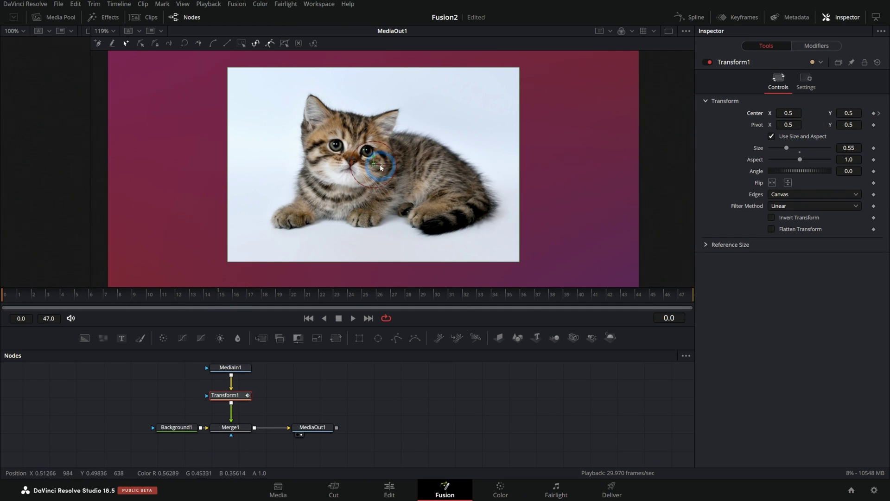
drag(380, 167, 796, 182)
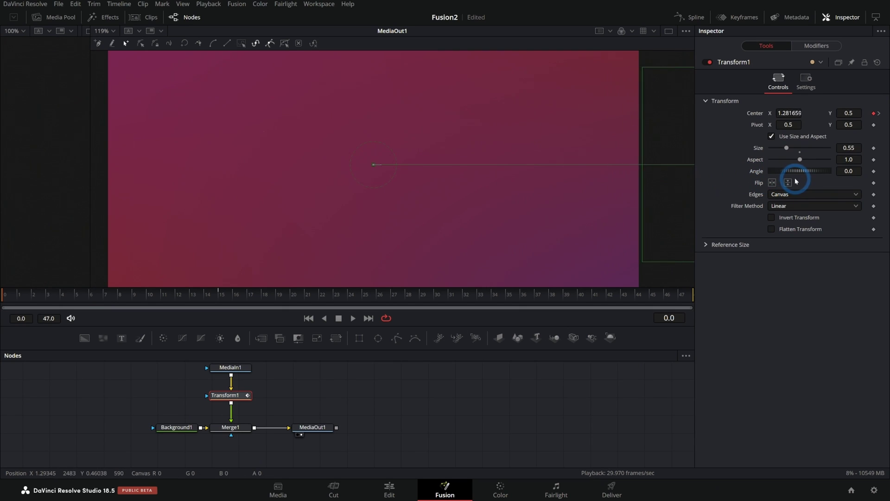
click(353, 318)
Keyframe Merge1's Center at 0.5 near frame 90, move it off-screen left at frame 102, and play the animation
click(625, 297)
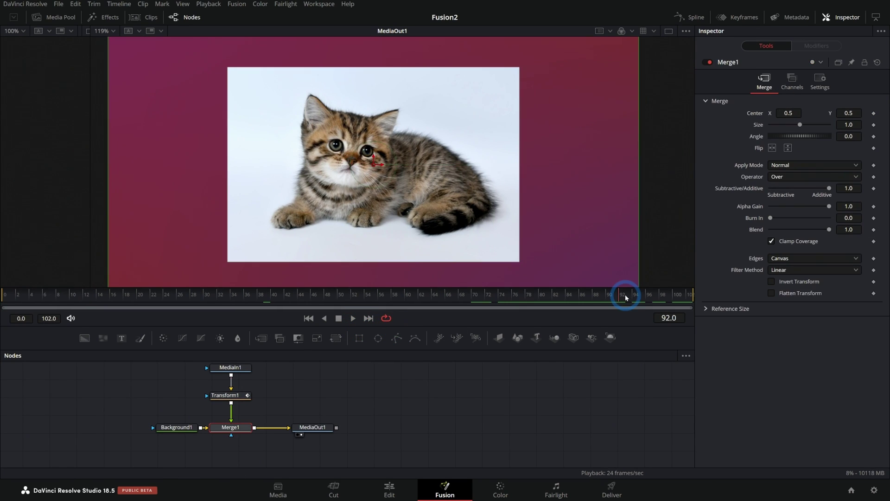
click(873, 114)
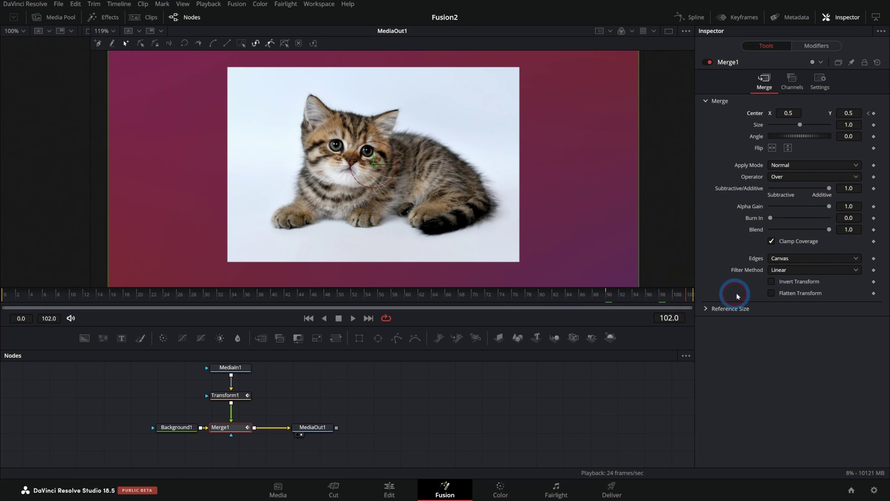
drag(378, 166, 0, 194)
click(353, 318)
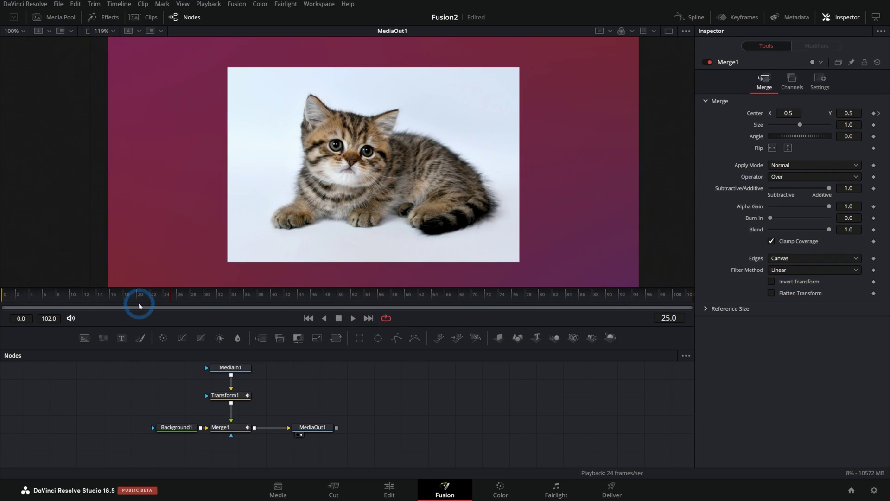
Play the animation from frame 0 and inspect how the slide-in stops around frame 15
drag(139, 306, 5, 298)
click(353, 318)
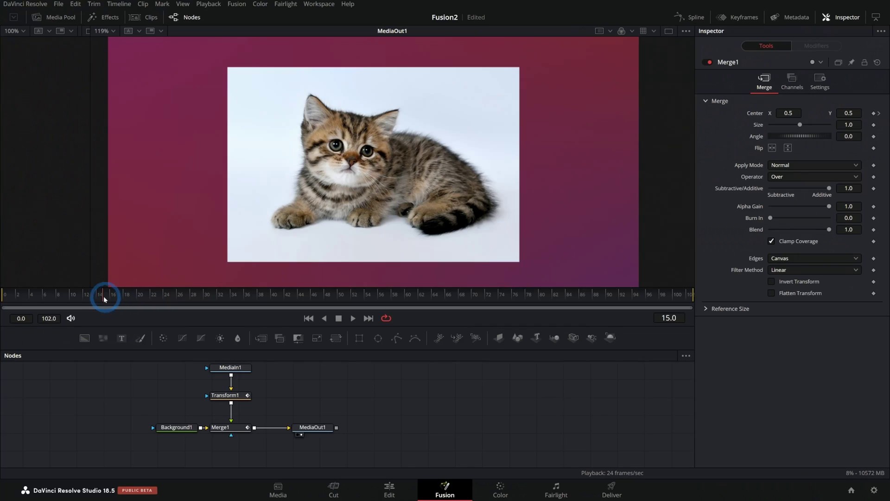
mouse_move(103, 296)
mouse_down()
mouse_move(88, 297)
mouse_move(106, 299)
mouse_up()
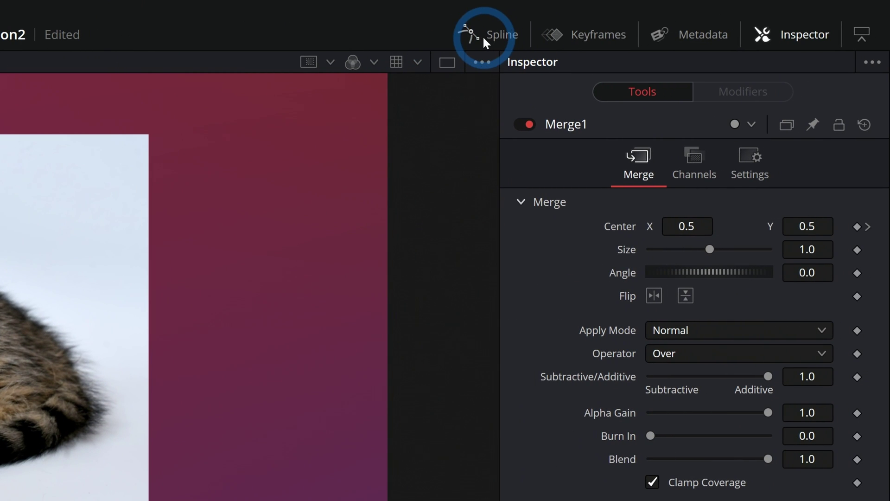
Open the spline editor and enlarge it in both height and width
click(481, 35)
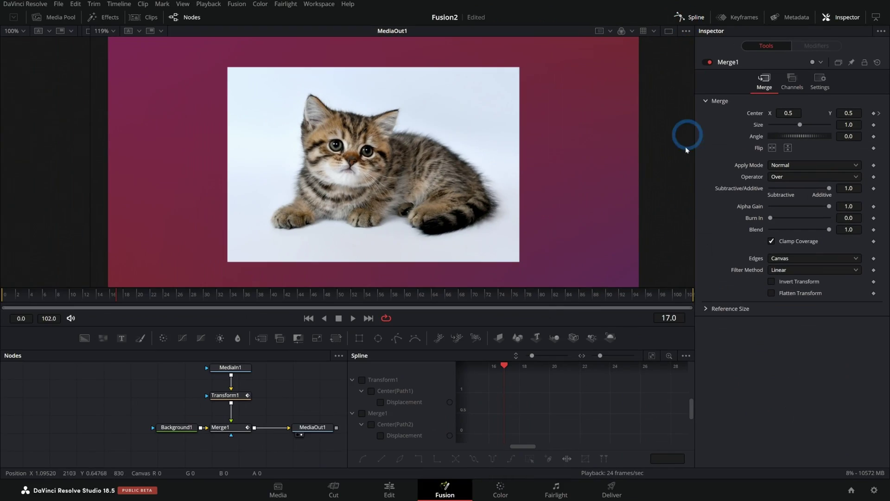
drag(560, 349, 559, 271)
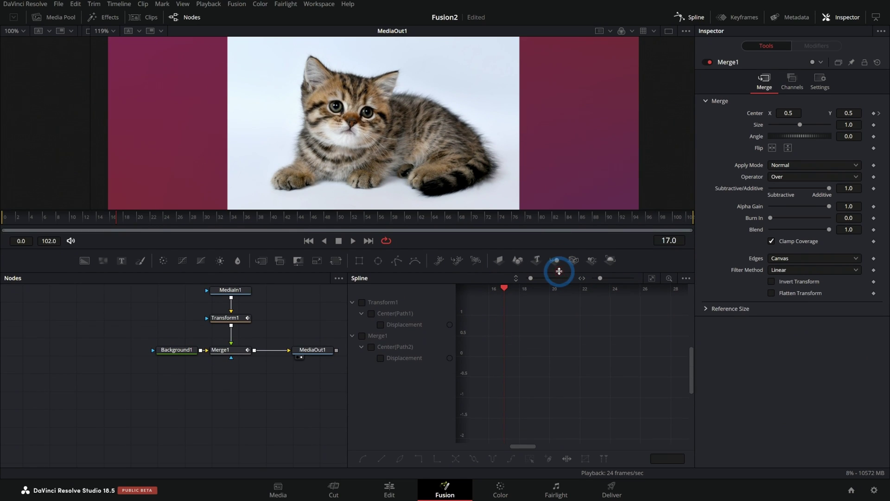
drag(351, 303, 248, 326)
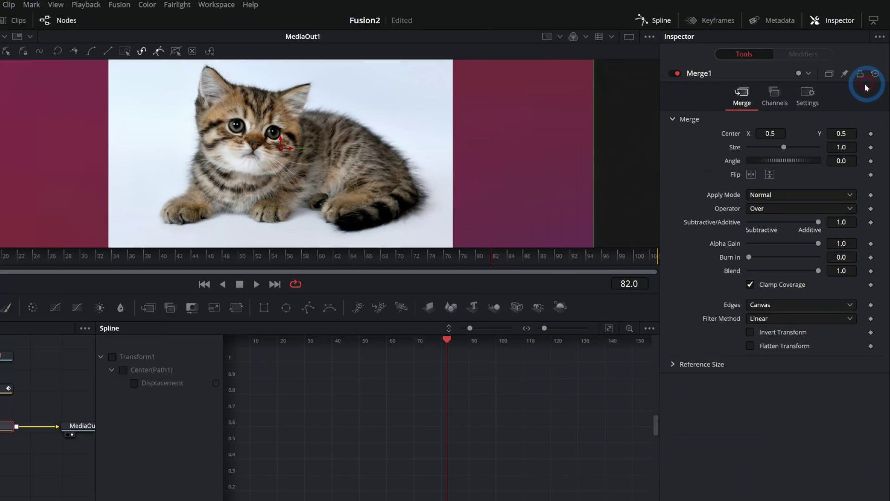
On Transform1, keyframe the Center at 0.5 on frame 82 and move the kitten image off-screen left at frame 102
click(153, 329)
click(653, 218)
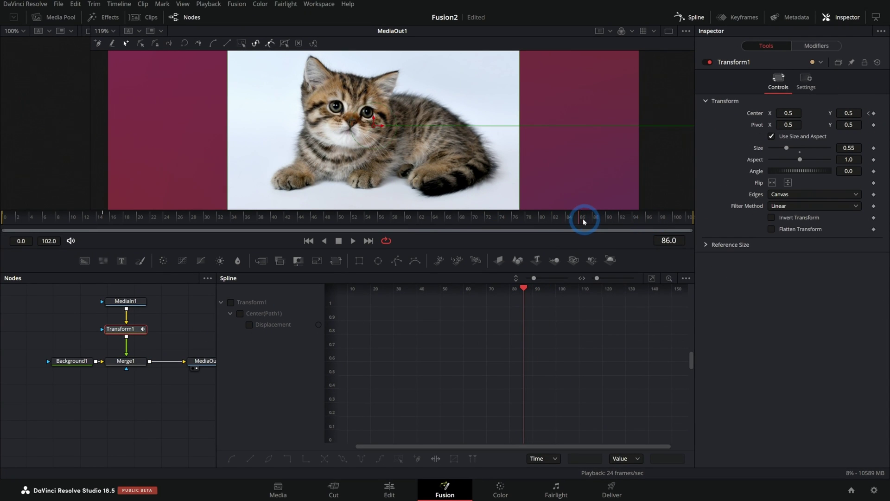
drag(632, 194, 1, 151)
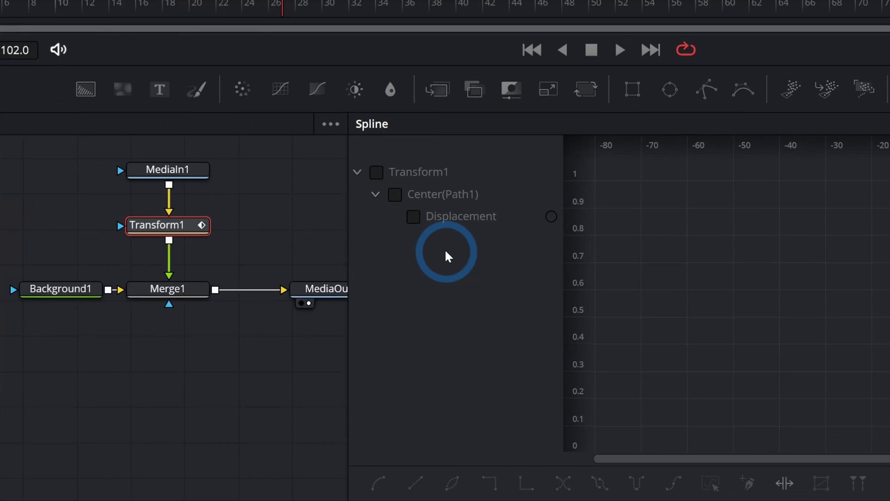
Show Transform1's Center displacement curve in the spline editor and select its two middle keyframes at frames 15 and 82
click(240, 313)
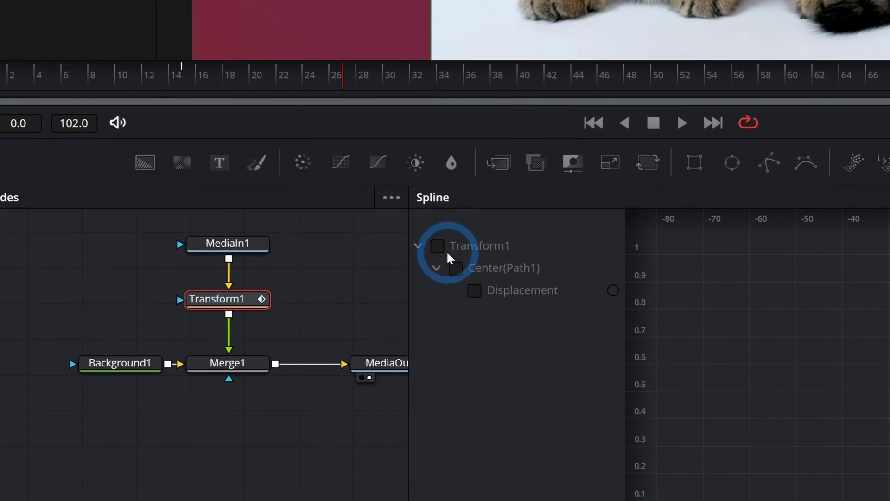
click(446, 255)
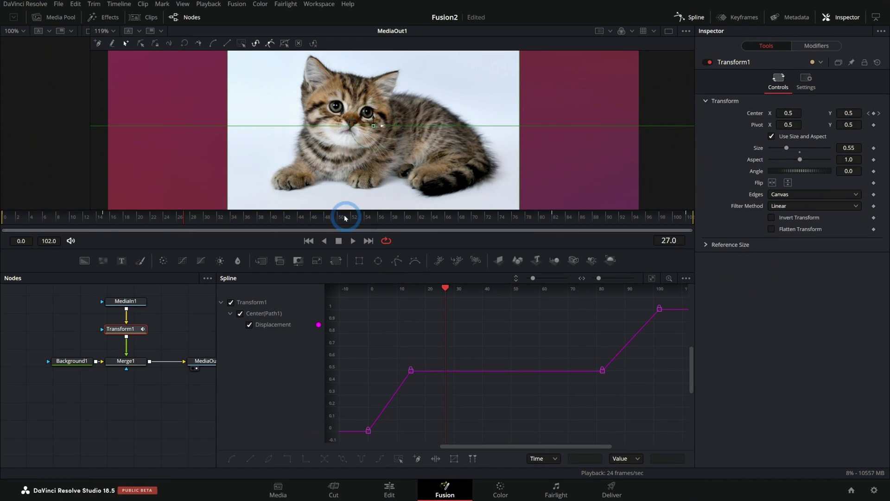
drag(371, 322, 623, 411)
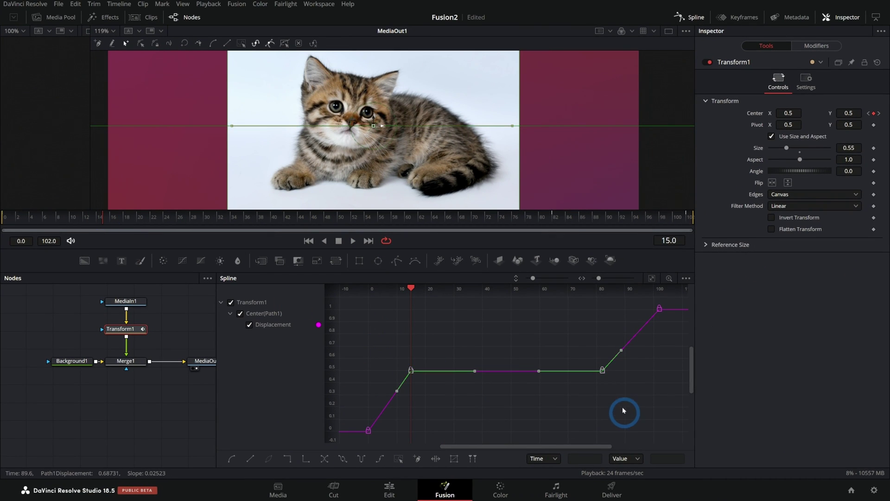
drag(73, 219, 556, 228)
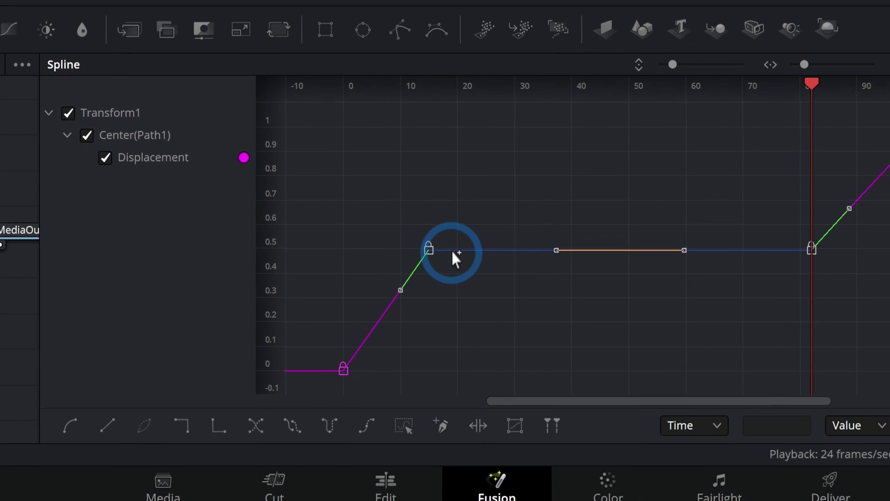
Ease the keyframes at frames 15 and 82 by levelling their outer handles and applying Flat to both
drag(401, 290, 424, 246)
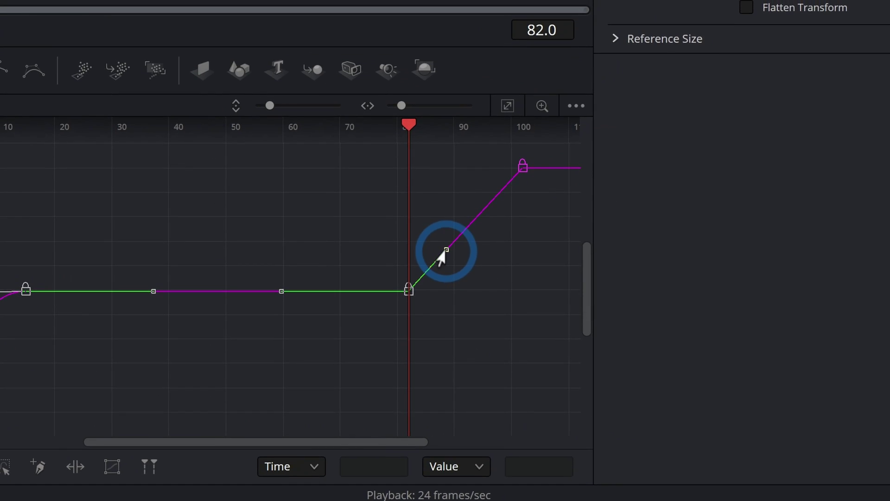
drag(439, 253, 458, 292)
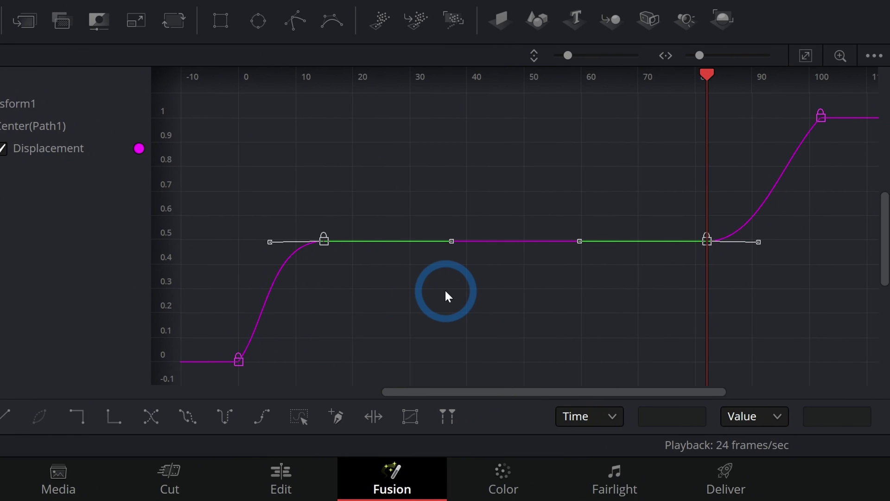
key(f)
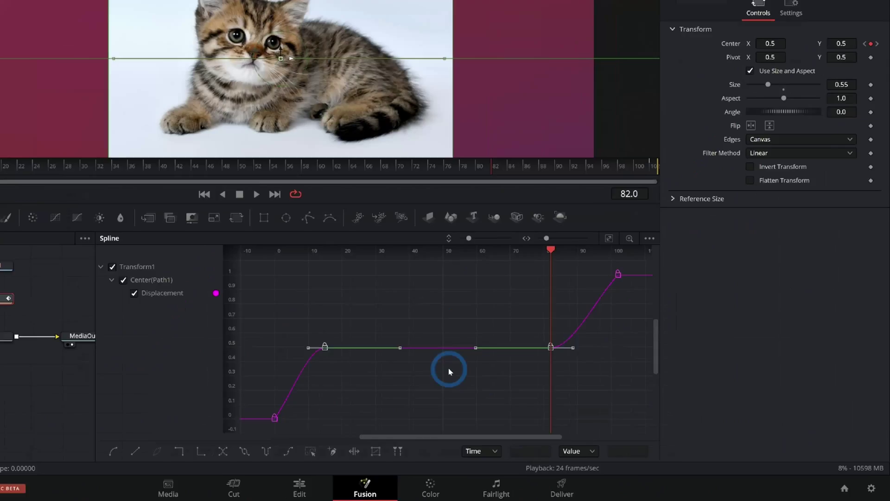
Select MediaOut1, play the eased animation from the start and scrub past frame 15 to check the slide-in
click(256, 194)
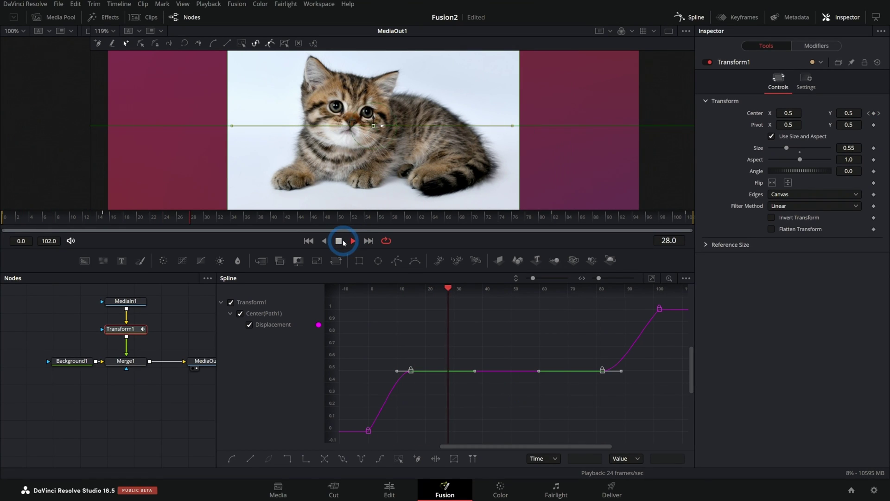
click(201, 359)
click(307, 242)
click(353, 241)
drag(102, 221, 127, 226)
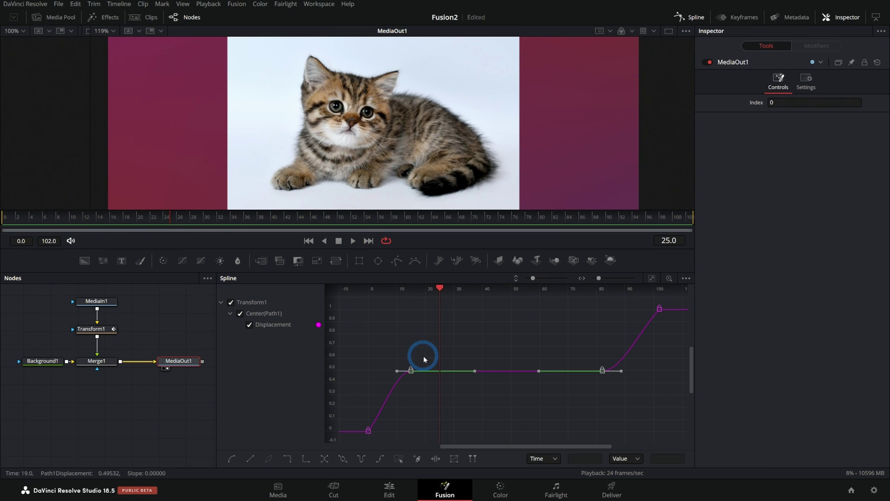
Lengthen the incoming handle of the frame 15 keyframe back to about frame 3, and play from frame 0
drag(599, 281, 604, 278)
drag(491, 365, 452, 365)
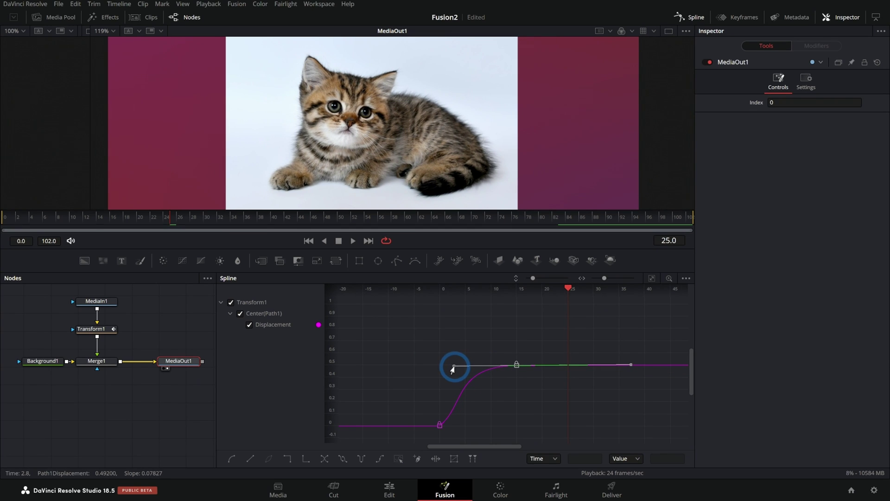
drag(153, 224, 2, 241)
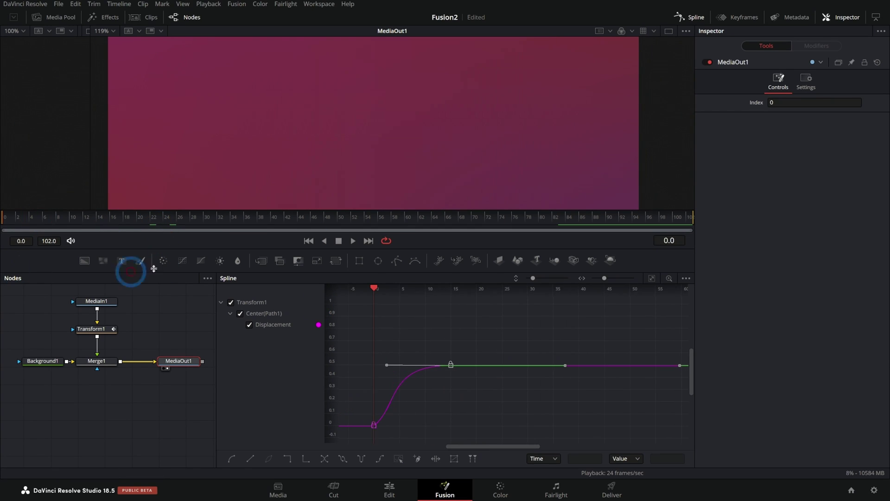
key(space)
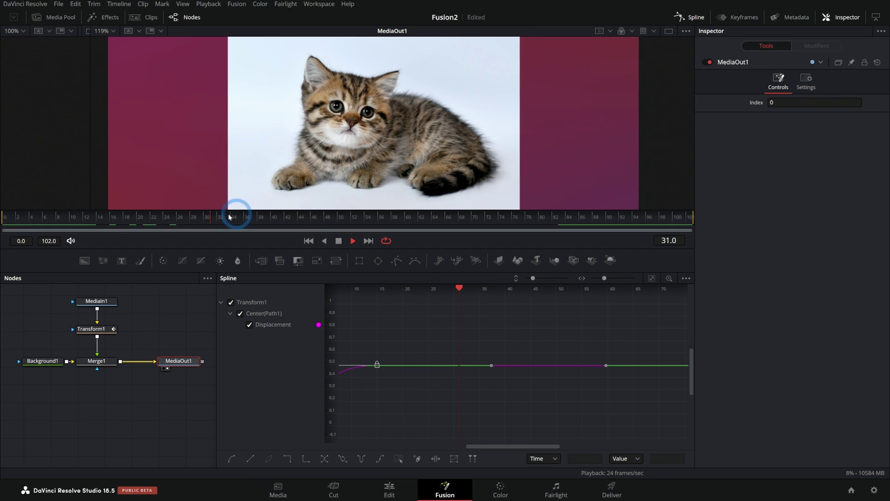
Replay the slide-in from frame 0 several times to judge the easing, and stop playback
drag(227, 216, 1, 230)
key(space)
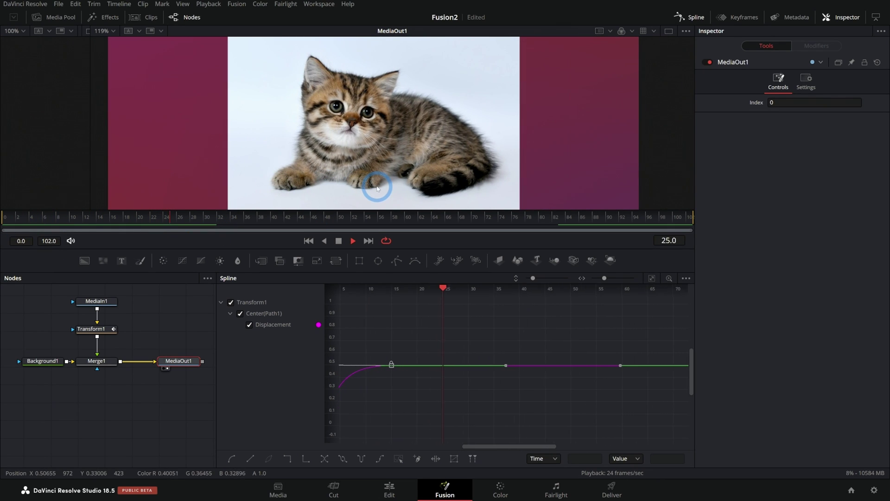
drag(204, 216, 1, 220)
key(space)
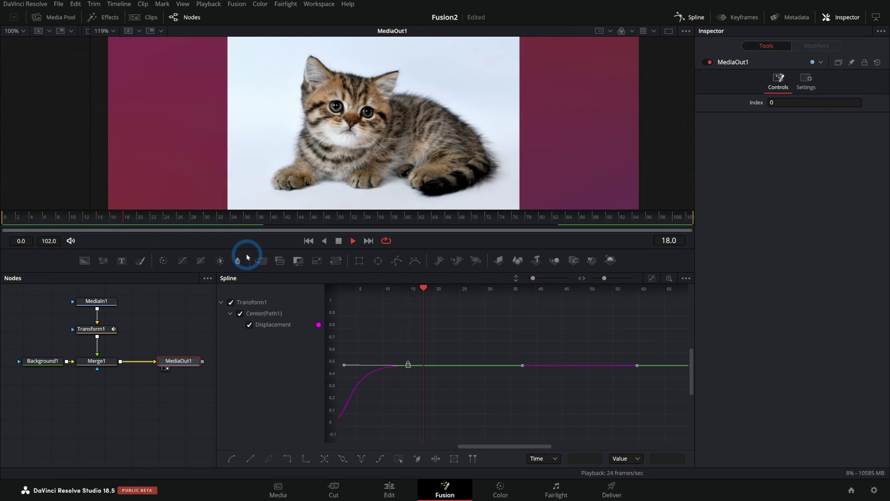
drag(167, 215, 2, 220)
key(space)
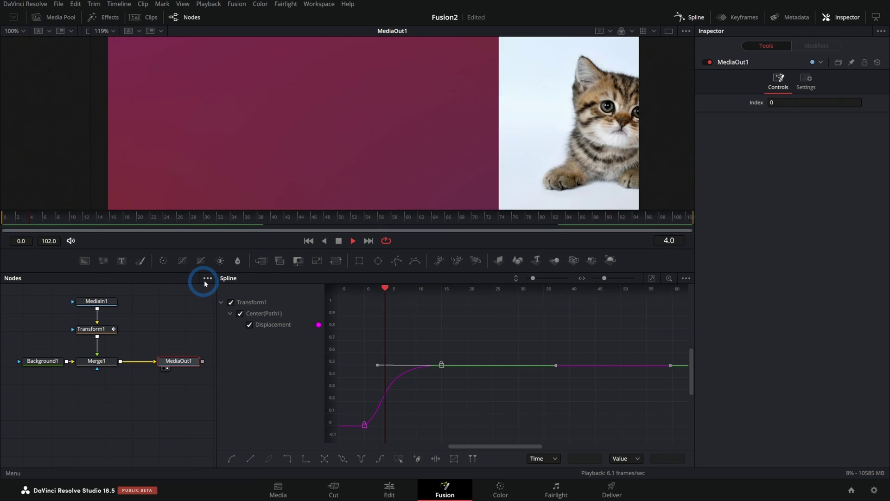
click(338, 241)
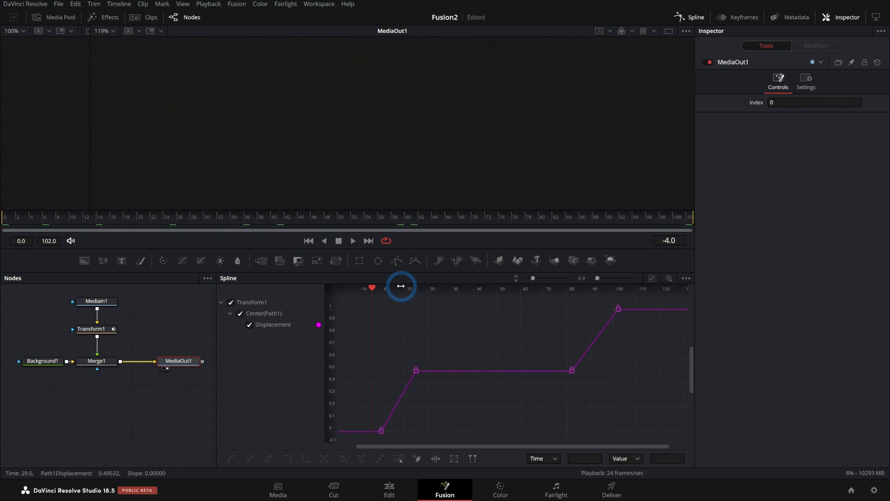
Play the linear version of the animation, and select the two middle keyframes of the displacement curve
key(space)
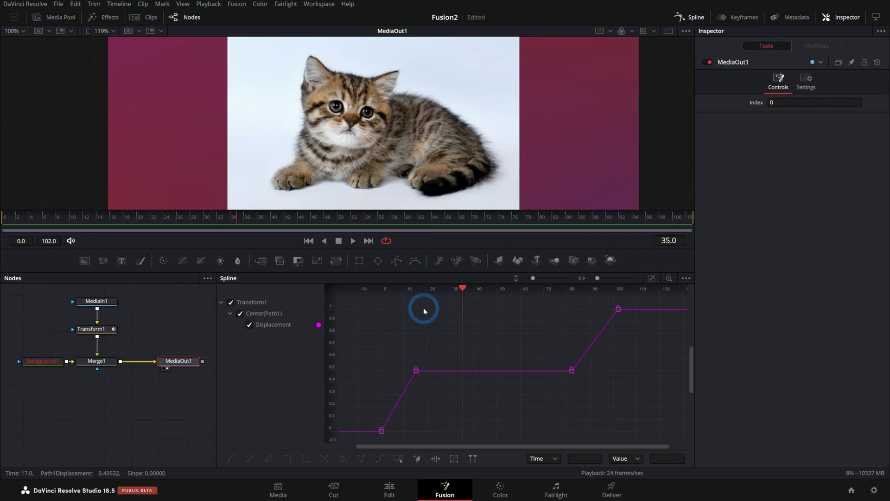
key(space)
drag(396, 351, 625, 409)
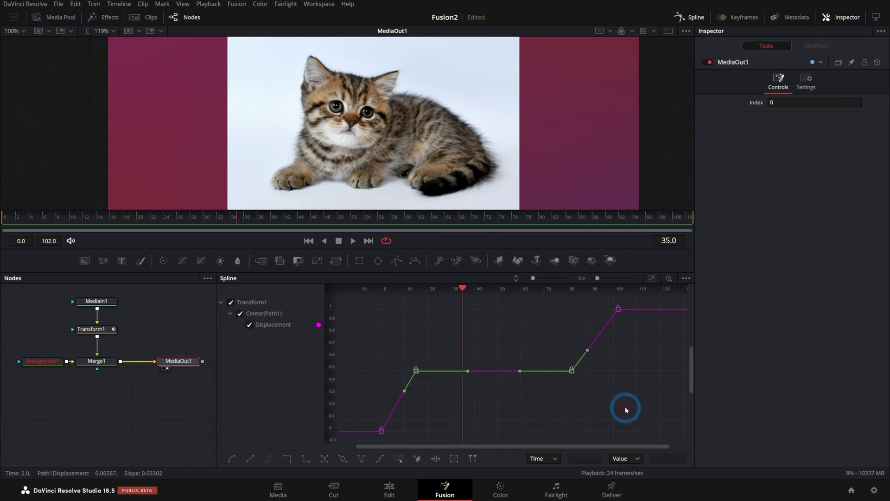
Hide the spline editor and review the animation by playing it from the first frame
click(691, 21)
click(518, 349)
key(space)
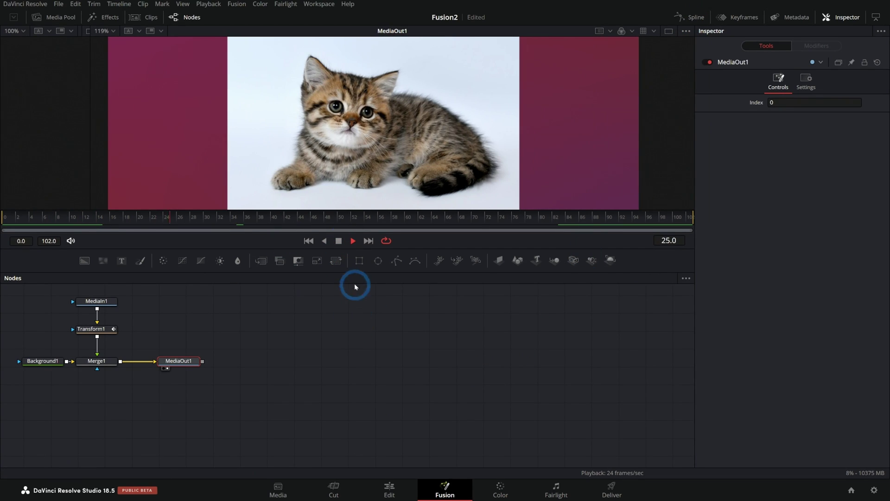
click(309, 241)
click(353, 240)
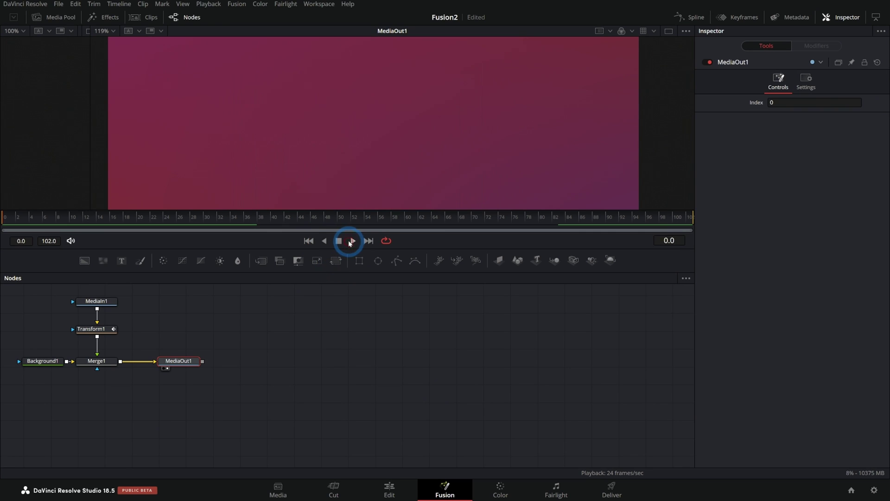
click(338, 241)
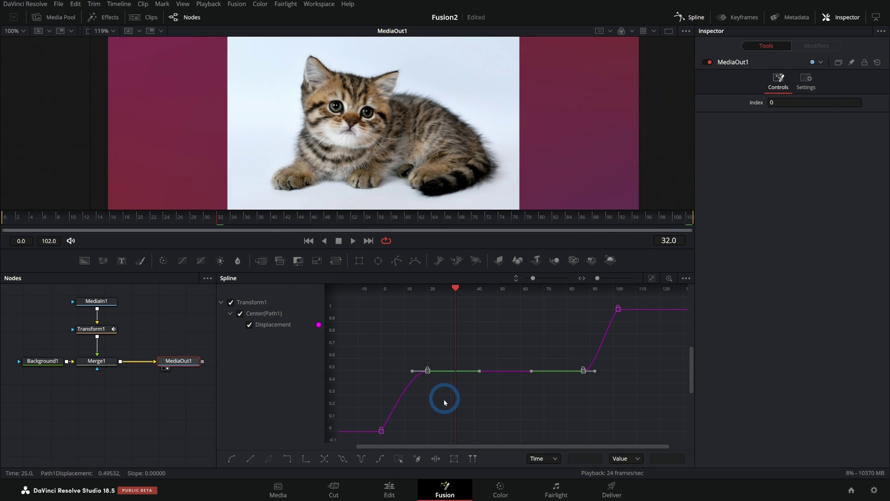
Lengthen the incoming handle of the keyframe near frame 20 on the displacement curve to strengthen the slide-in's easing
drag(411, 370, 393, 372)
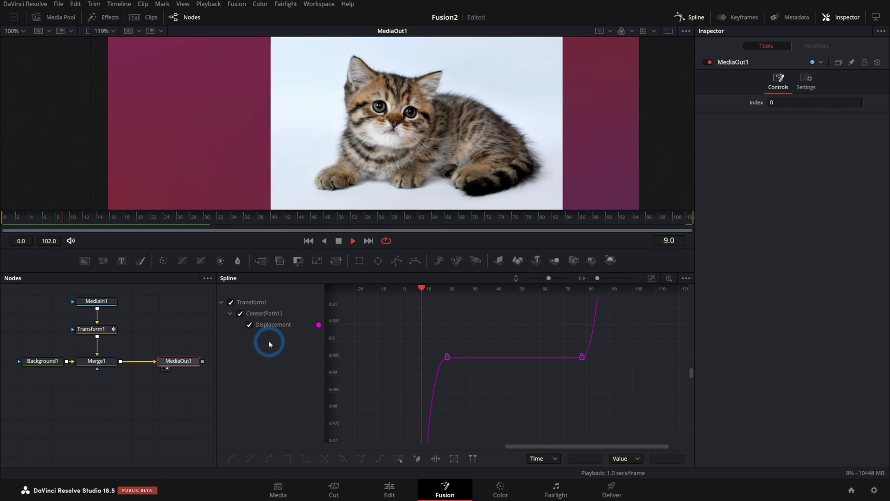